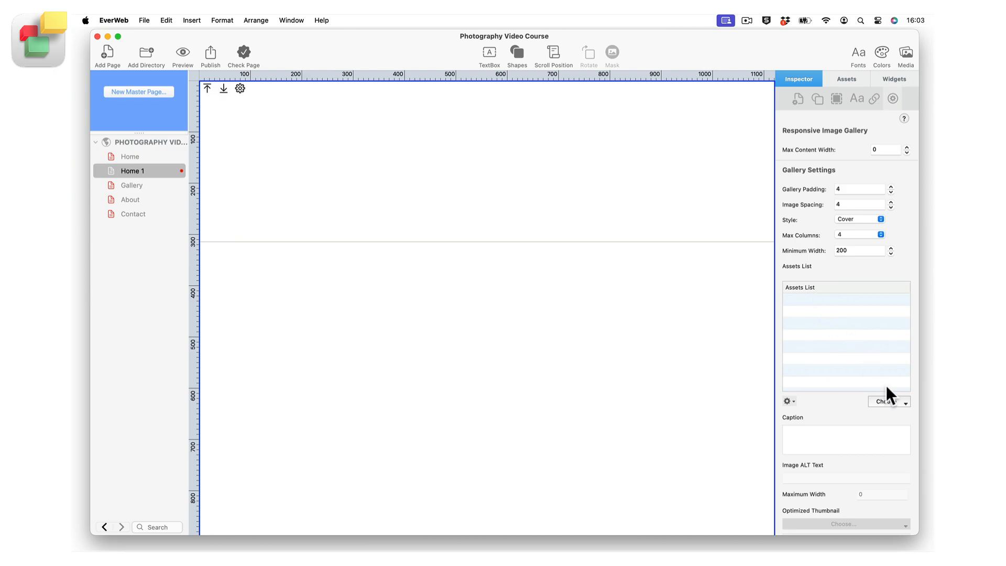
Add the project images cakes.jpg and car.jpg to the Responsive Image Gallery's assets list
left_click(899, 404)
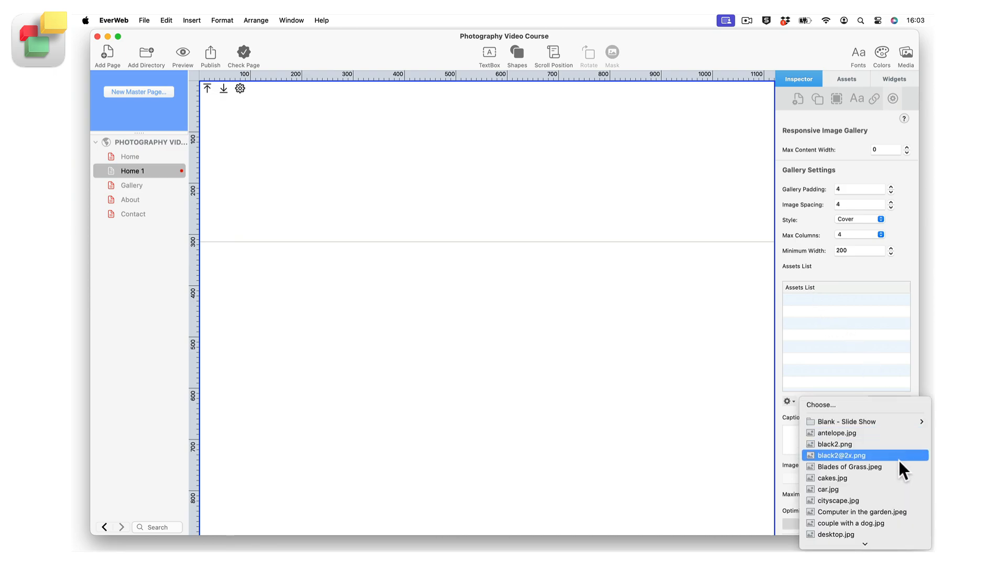
left_click(880, 477)
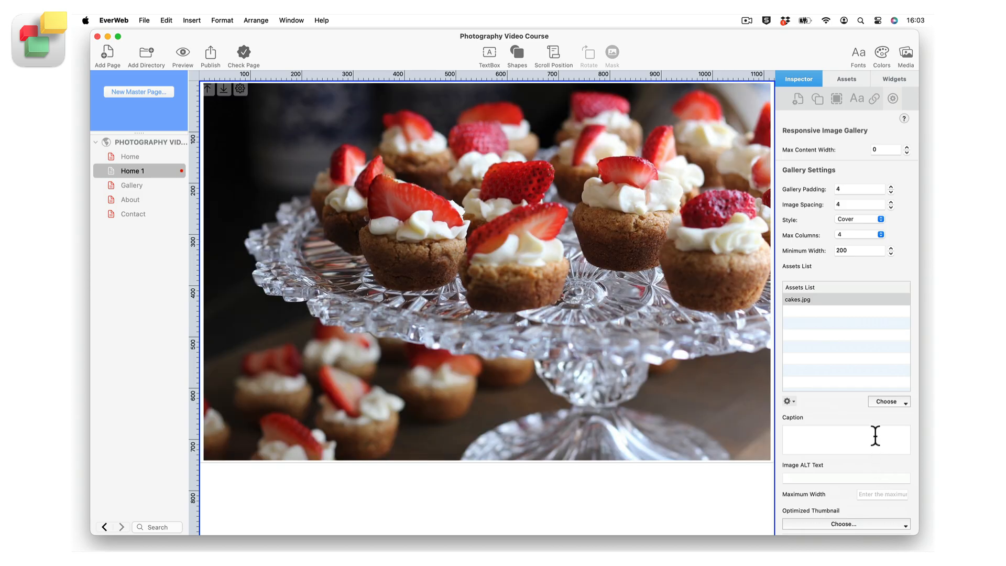
left_click(891, 401)
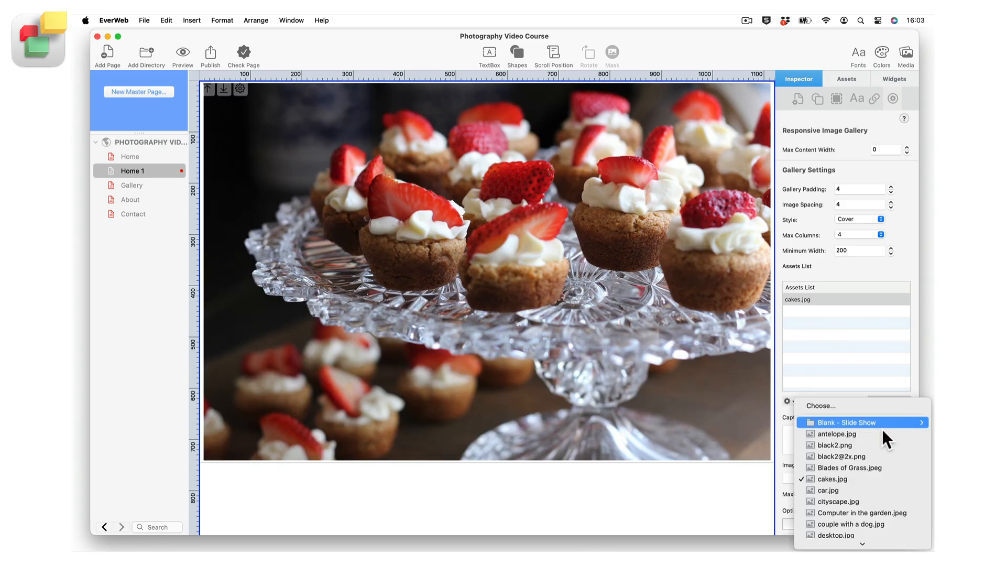
left_click(875, 488)
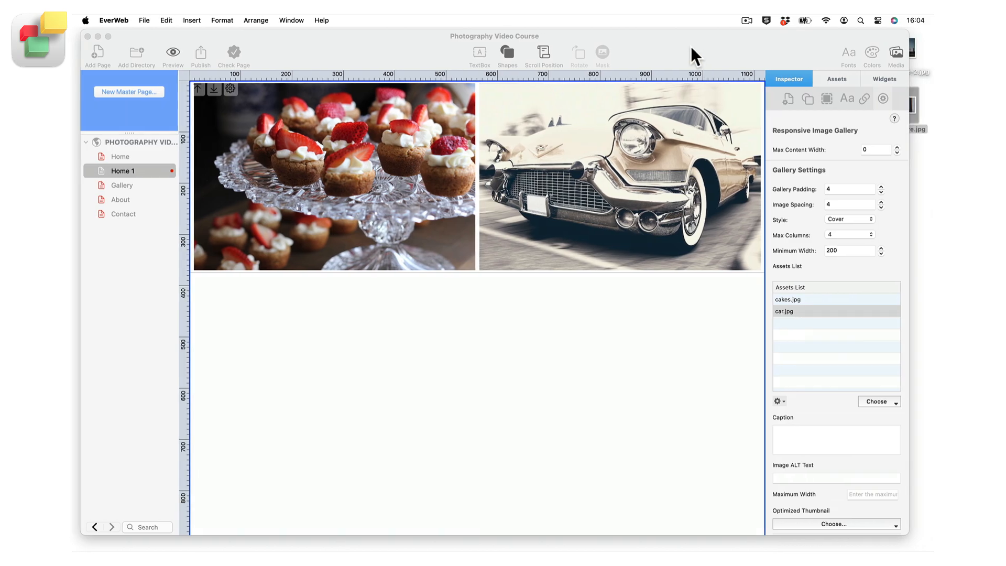
Add architecture.jpg and marketplace-2.jpg from the desktop to the image gallery
left_click_drag(695, 46, 636, 48)
left_click_drag(896, 99, 780, 316)
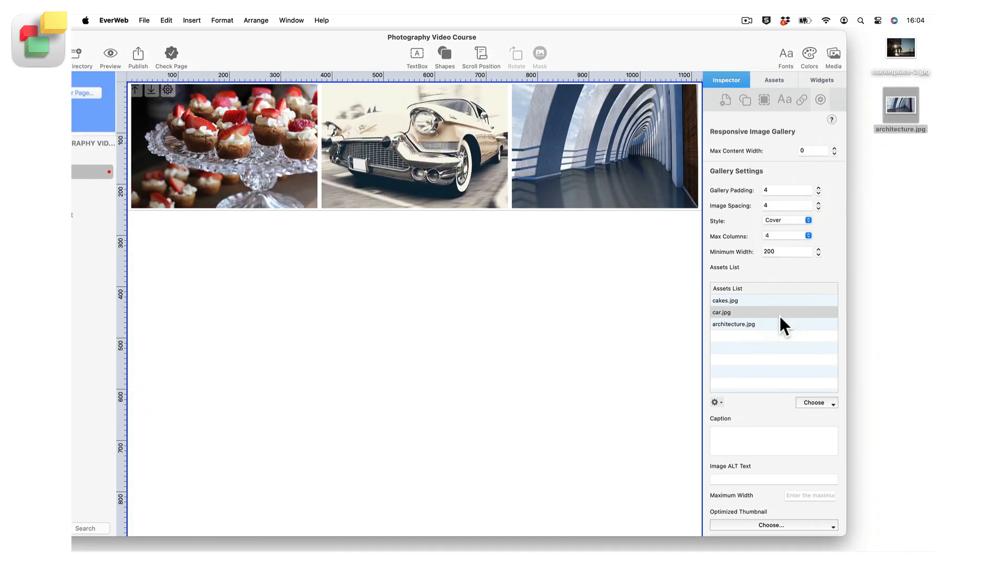
left_click_drag(896, 46, 533, 162)
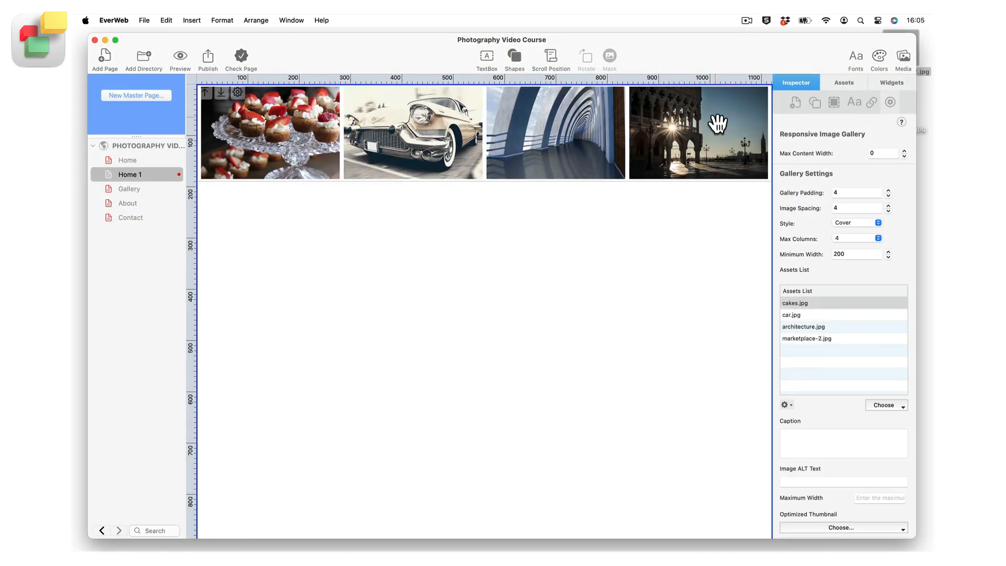
left_click(786, 404)
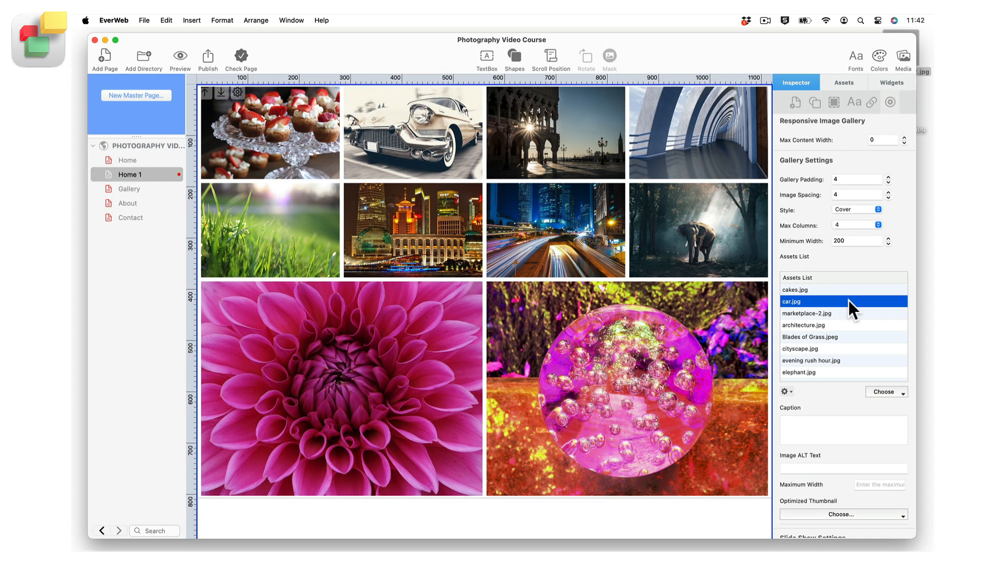
Move car.jpg below architecture.jpg in the assets list and return it to second place
left_click_drag(848, 300, 851, 328)
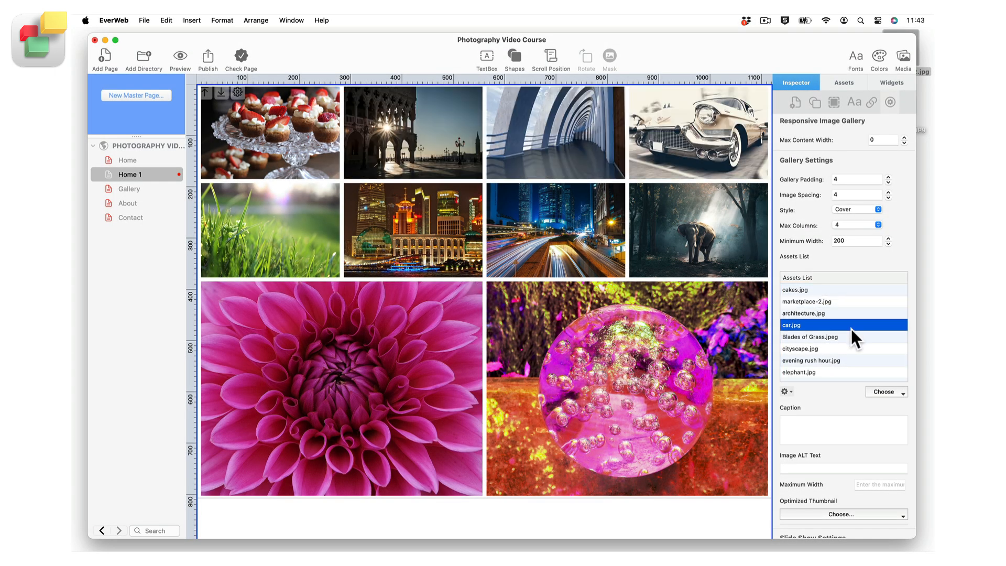
left_click_drag(851, 328, 844, 295)
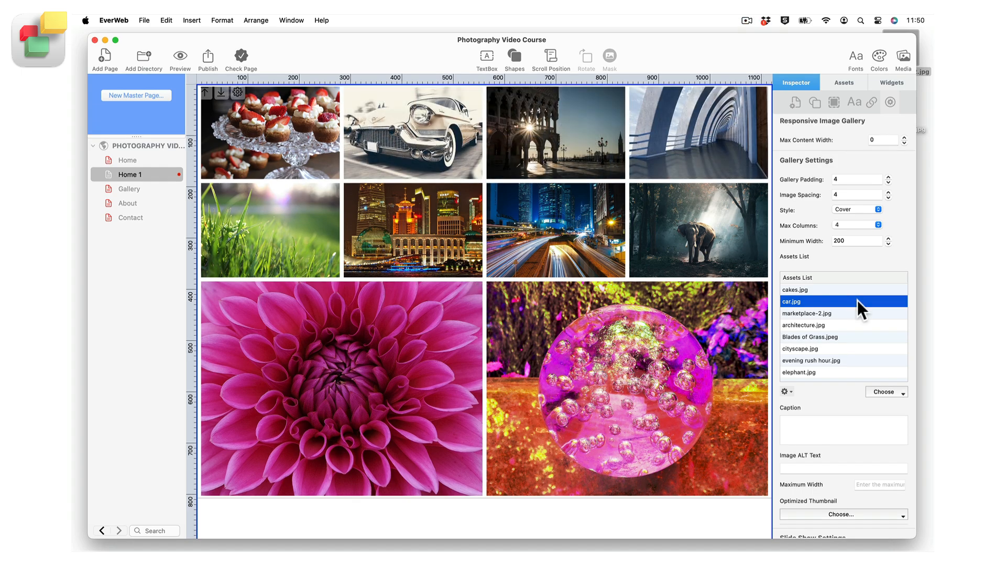
Remove car.jpg from the gallery's assets list and add it again from the project images
key("Delete")
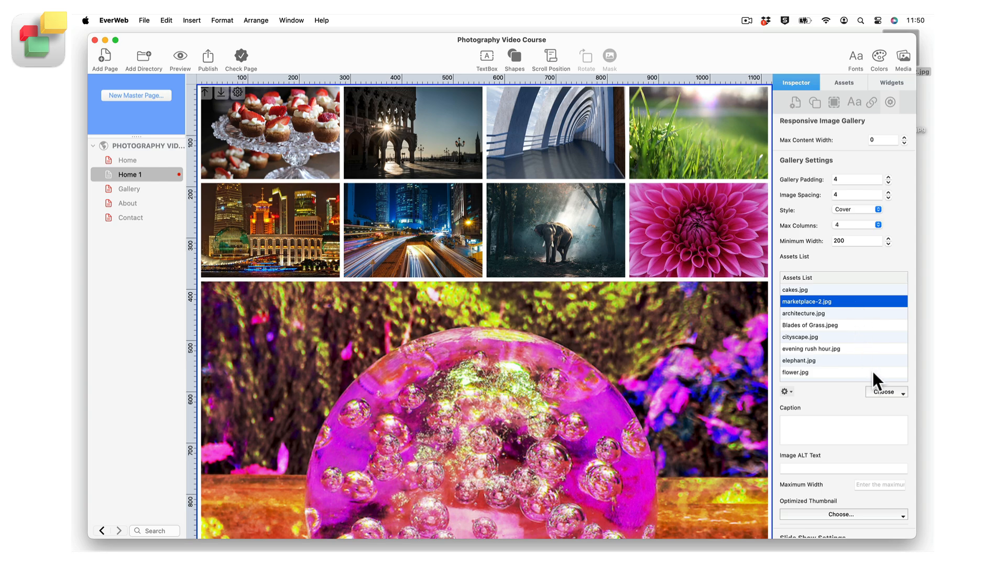
left_click(888, 391)
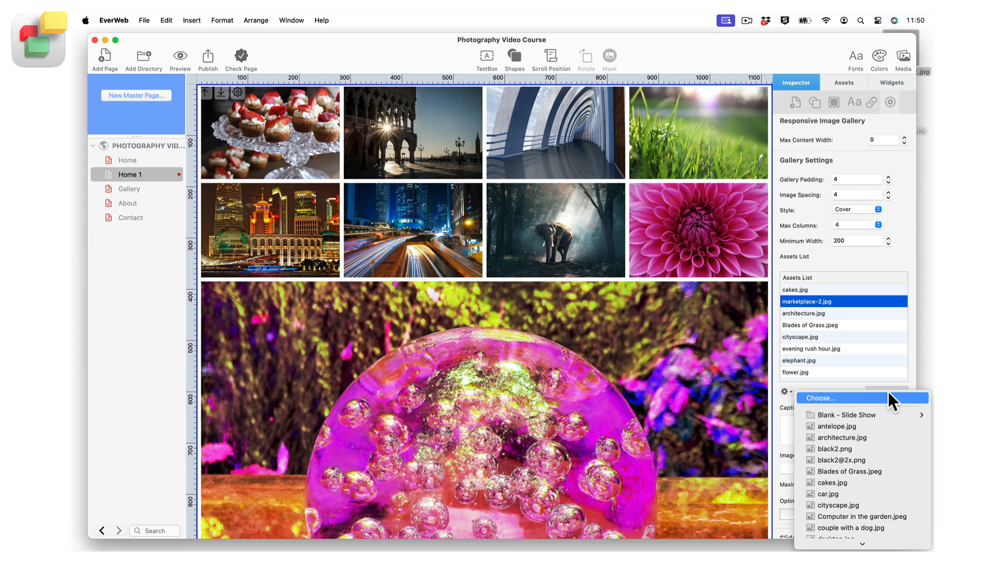
left_click(877, 493)
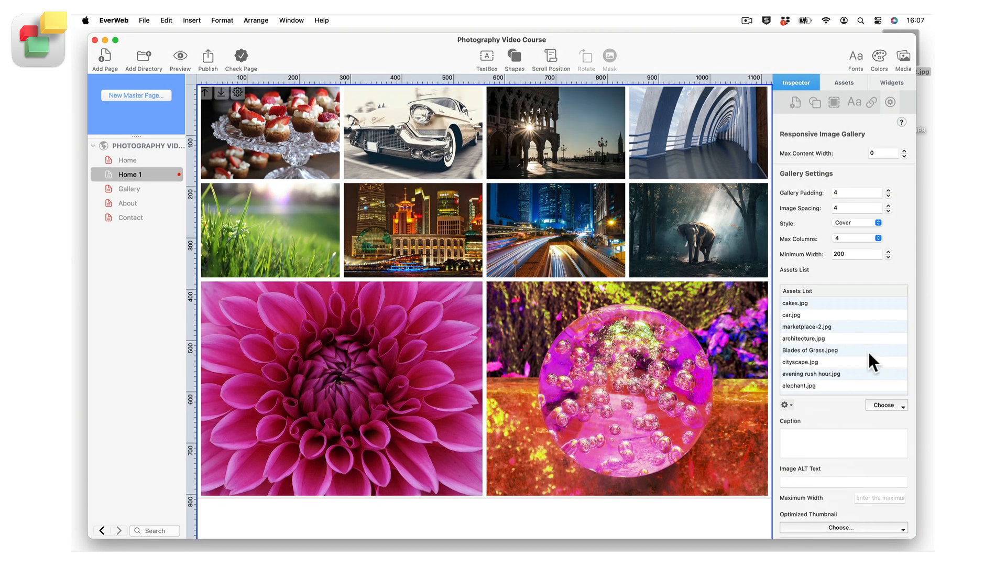
Select the consecutive images from car.jpg to cityscape.jpg in the assets list, and reduce the selection to car.jpg alone
left_click(844, 314)
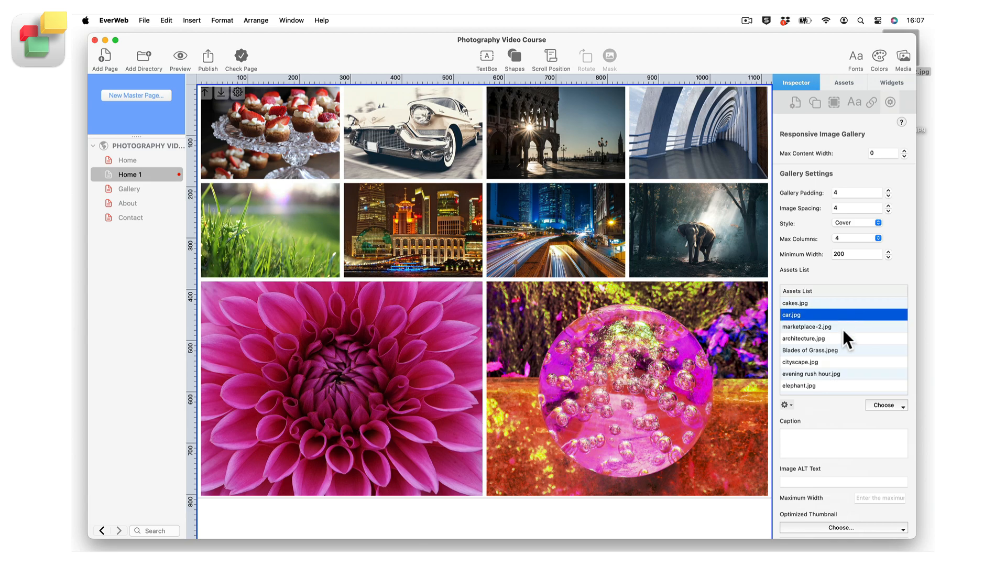
left_click(841, 362, "shift")
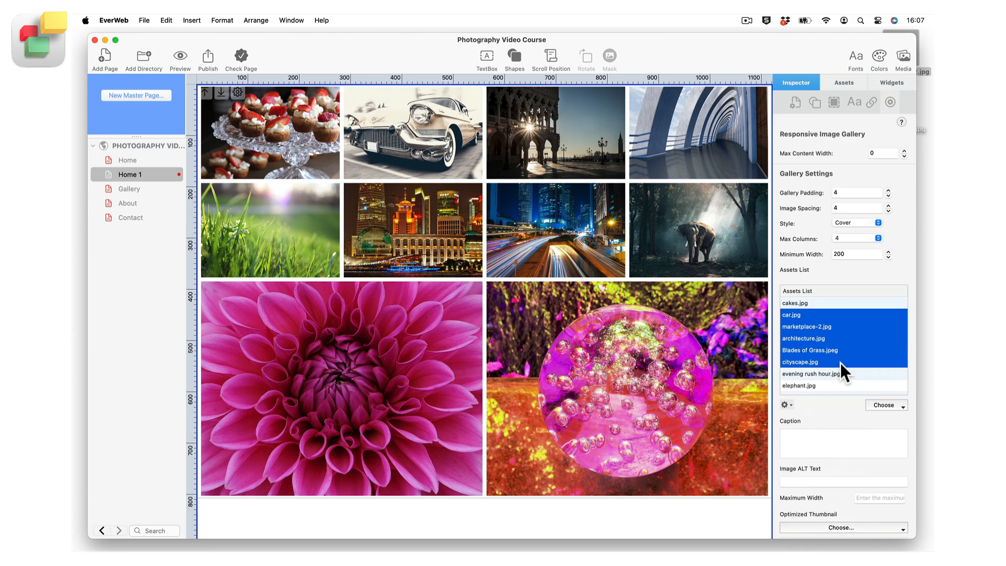
left_click(856, 315)
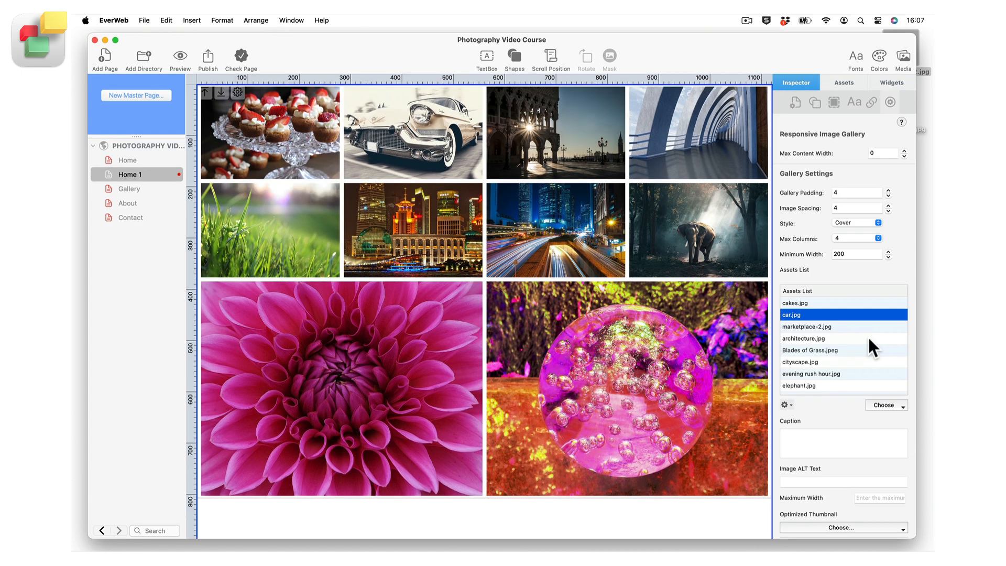
Select the non-adjacent images car.jpg and architecture.jpg together in the assets list, and release that selection
left_click(869, 337)
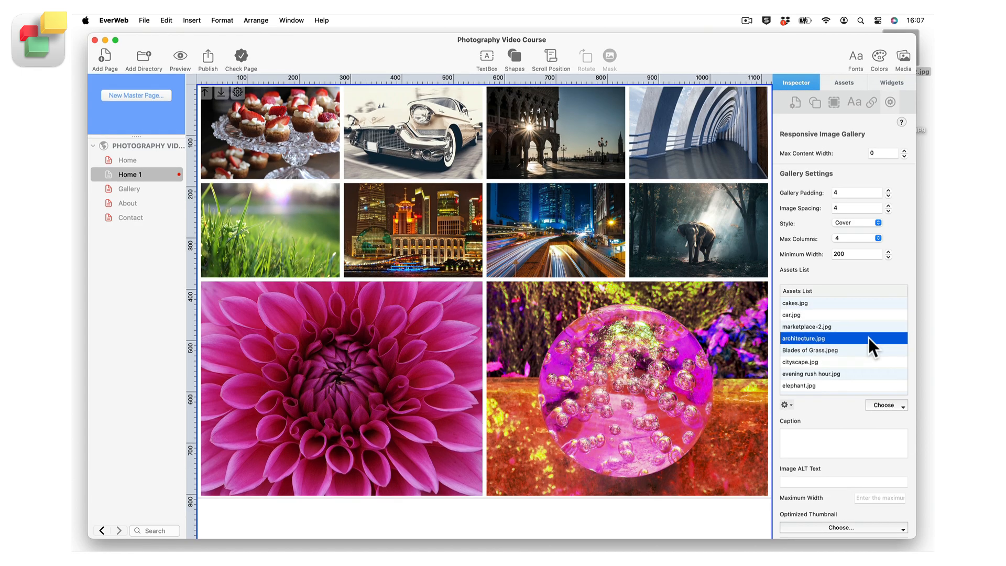
left_click(866, 315, "super")
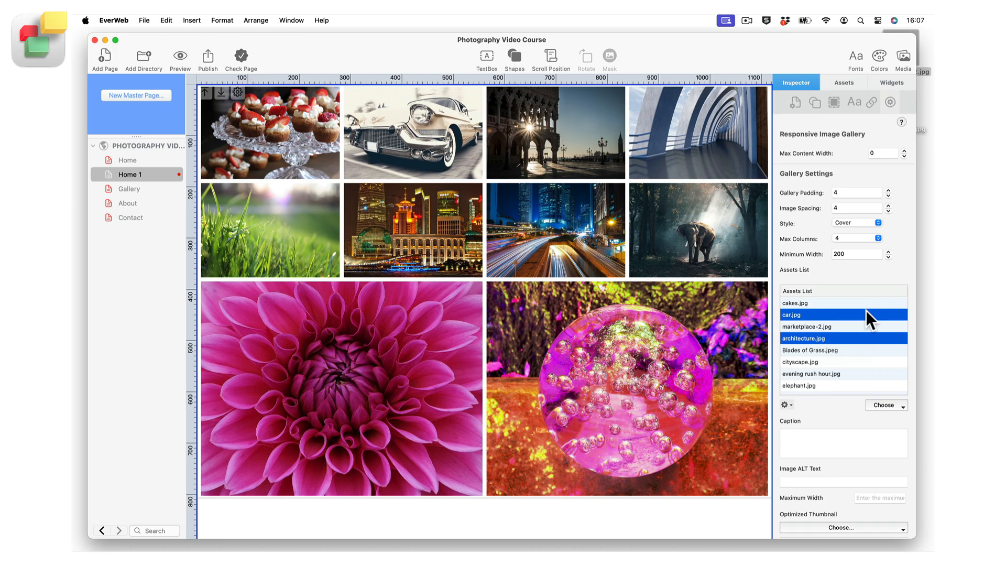
left_click(866, 311)
left_click(862, 338, "super")
left_click(841, 371, "super")
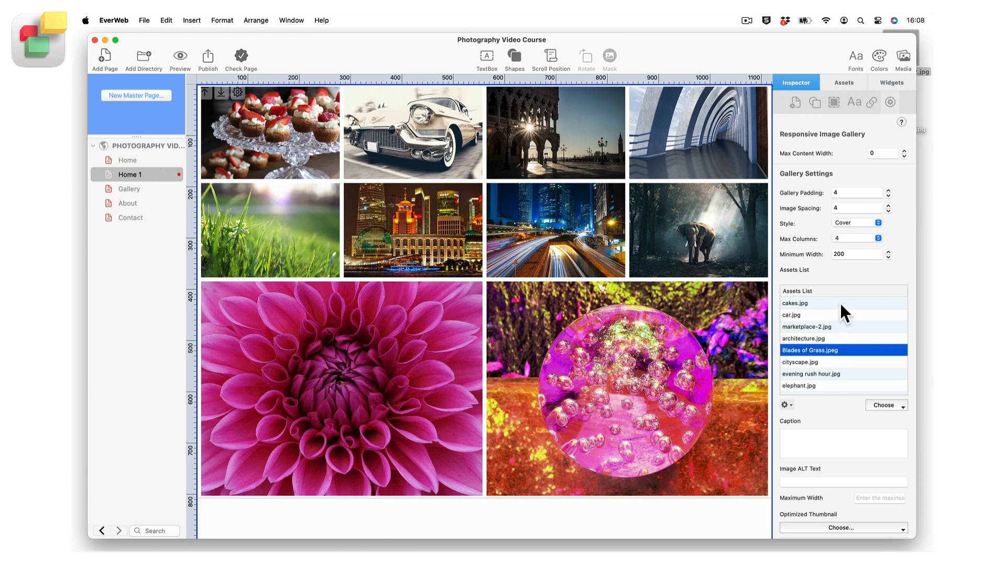
Give cakes.jpg the caption "This is a collection of small cakes"
left_click(840, 303)
left_click(811, 432)
type("This")
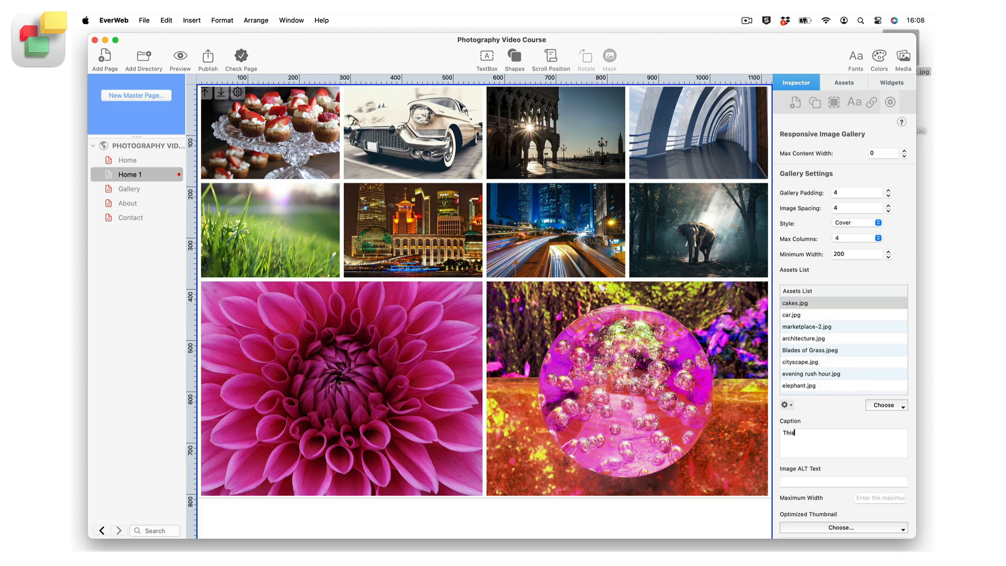
type(" is a collection of small cakes")
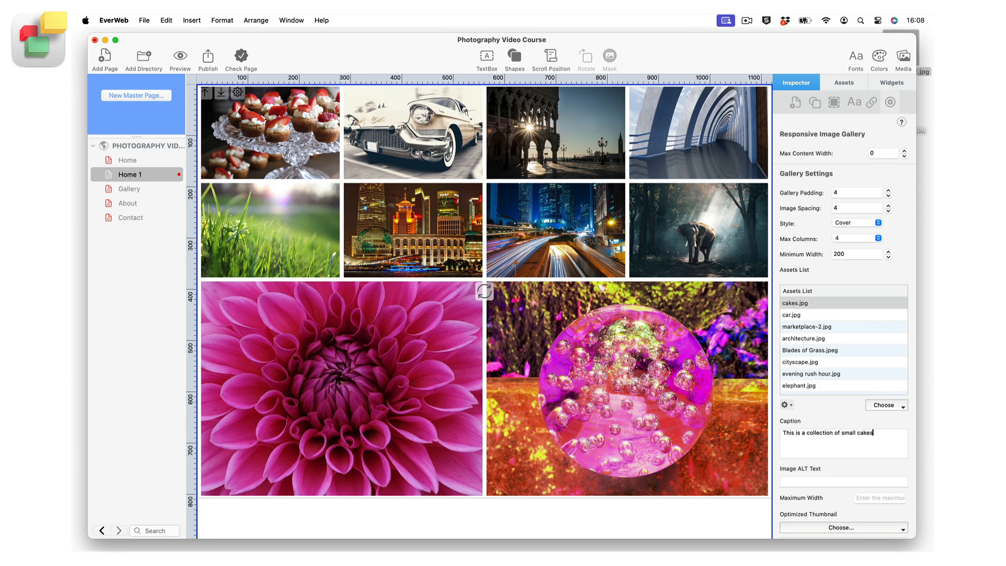
Copy "a collection of small cakes" from the caption of cakes.jpg into its image ALT text
key("shift+Left")
key("shift+Left")
key("shift+Left")
key("shift+Left")
key("shift+Left")
key("shift+Left")
key("shift+Left")
key("shift+Left")
key("shift+Left")
key("shift+Left")
key("shift+Left")
key("shift+Left")
key("shift+Left")
key("shift+Left")
key("shift+Left")
key("shift+Left")
key("shift+Left")
key("shift+Left")
key("shift+Left")
key("shift+Left")
key("shift+Left")
key("shift+Left")
key("shift+Left")
key("shift+Left")
key("shift+Left")
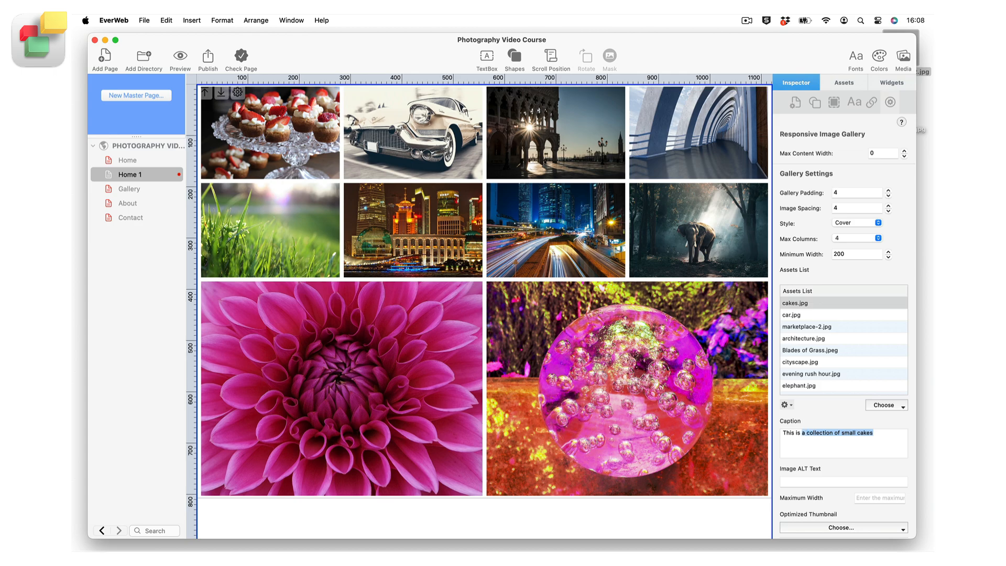
left_click(800, 479)
type("a collection of small cakes")
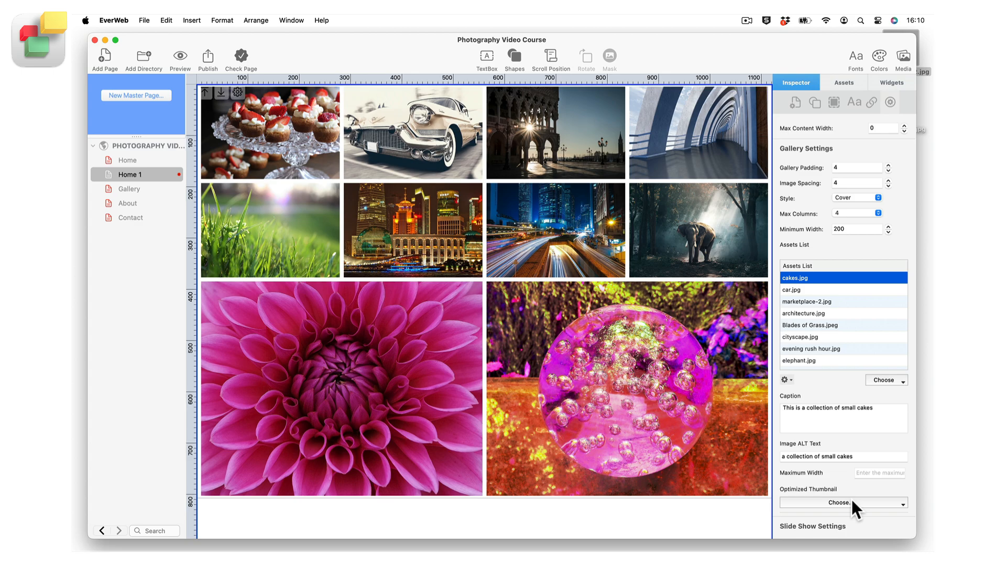
Browse the images available as the optimized thumbnail for cakes.jpg
left_click(852, 501)
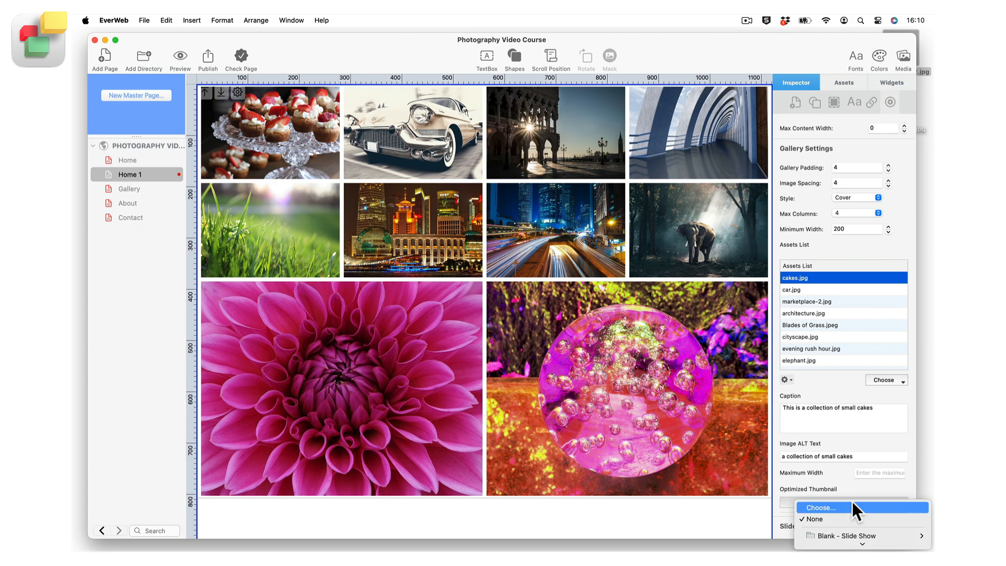
scroll(852, 501, "down", 5)
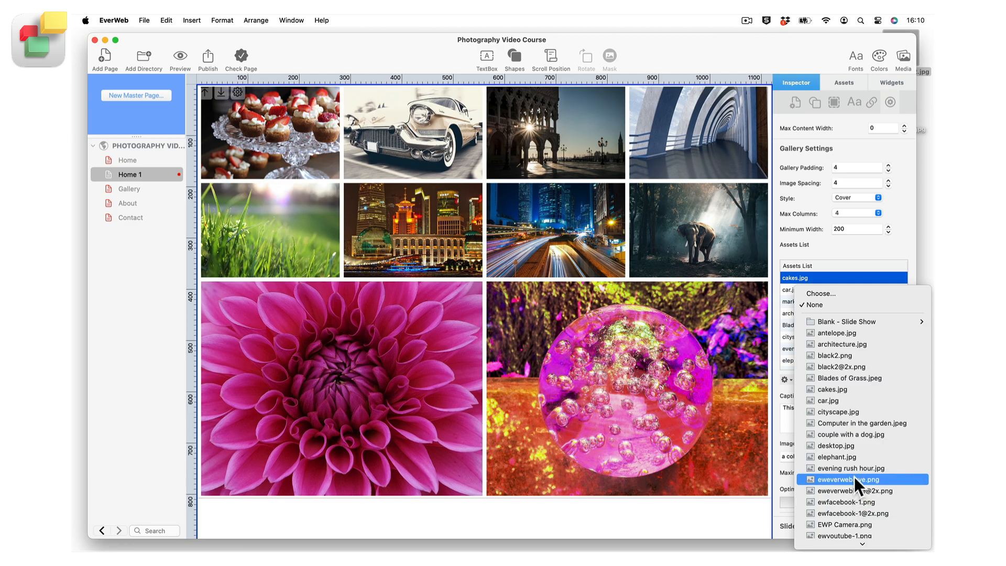
left_click(854, 479)
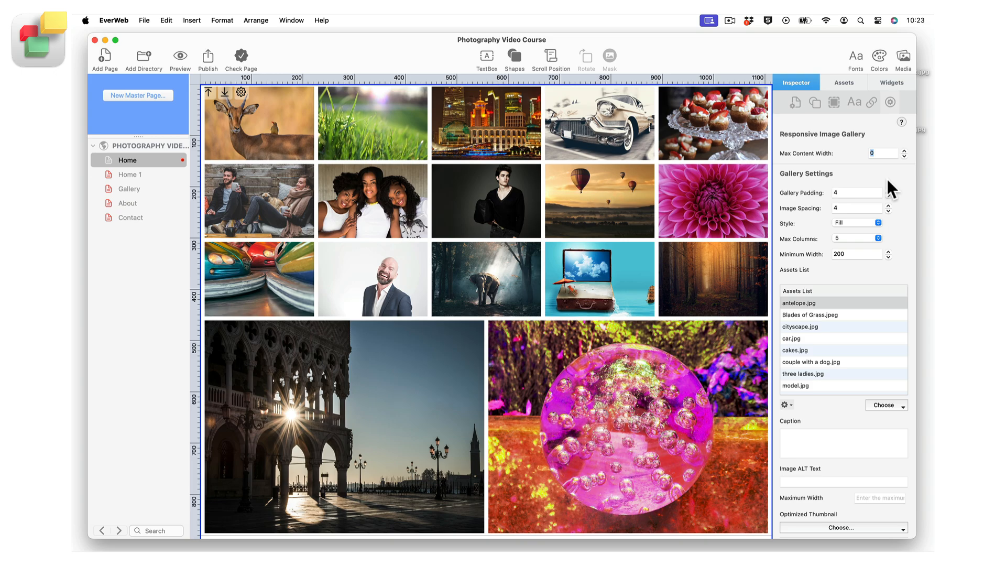
Try a max content width of 800 for the Home page gallery and set its gallery padding to 20
type("800")
left_click(886, 189)
left_click(886, 189)
left_click(886, 190)
left_click(887, 189)
left_click(887, 189)
left_click(886, 189)
left_click(886, 189)
left_click(886, 189)
left_click(887, 189)
left_click(886, 189)
left_click(886, 189)
left_click(887, 189)
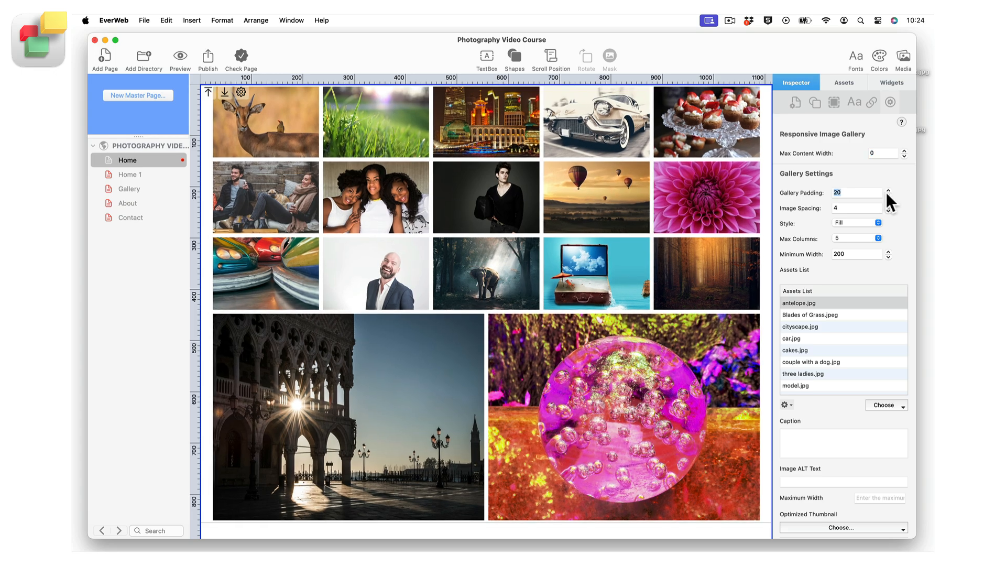
Try wider image spacing in the gallery and return it to 4
left_click(888, 206)
left_click(888, 206)
left_click(887, 204)
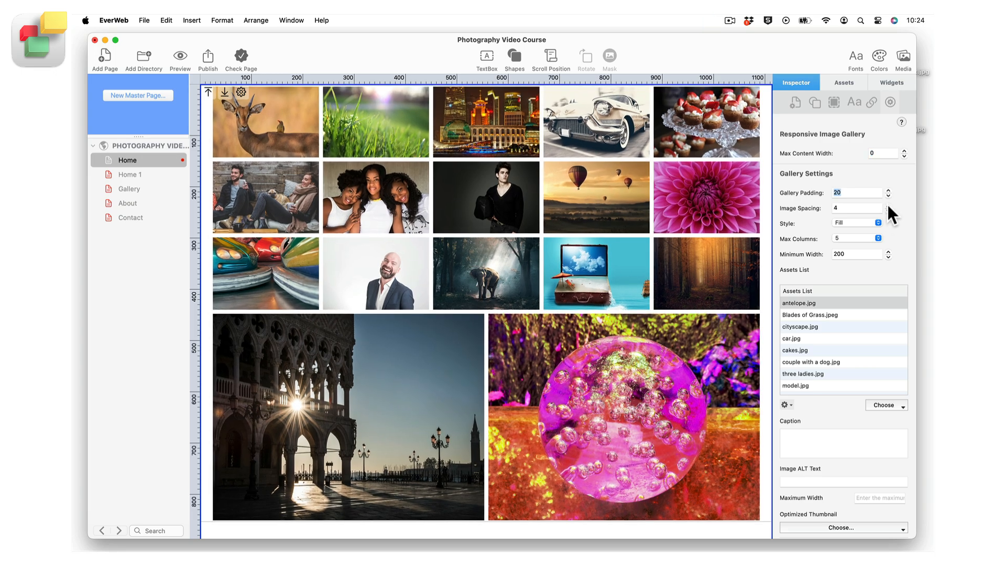
left_click(888, 204)
left_click(888, 211)
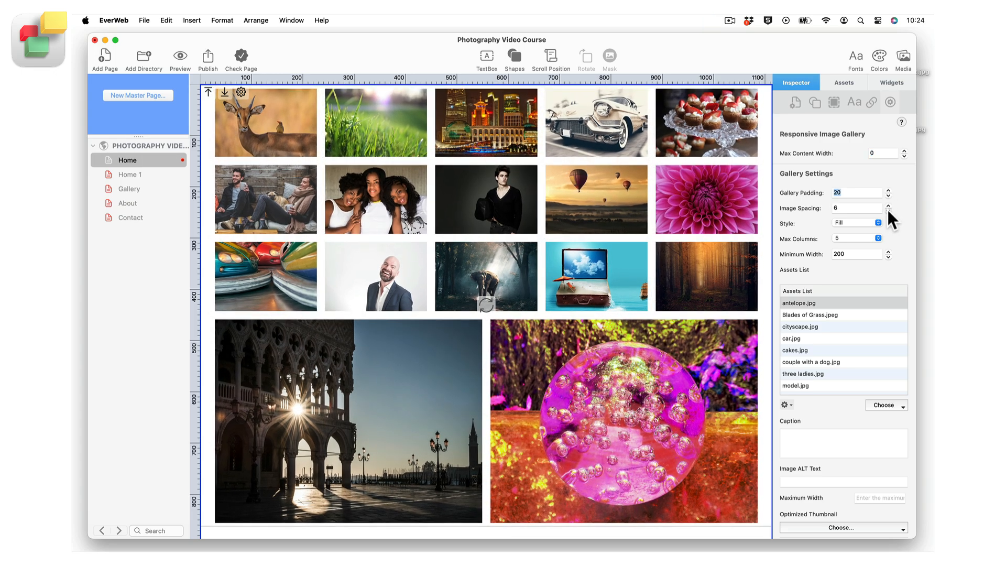
left_click(887, 210)
left_click(888, 210)
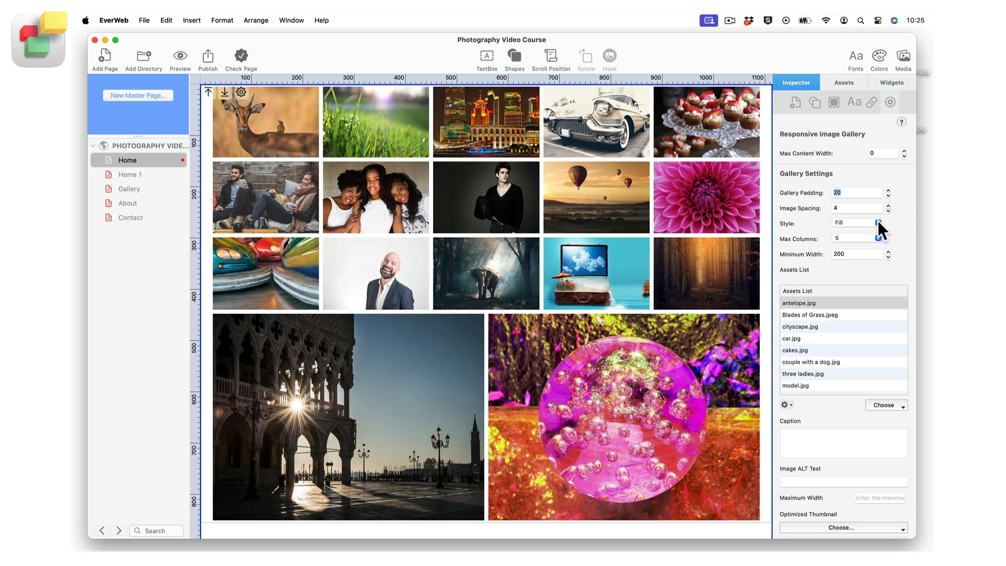
Keep the gallery style at Fill and set its maximum number of columns to 4
left_click(878, 222)
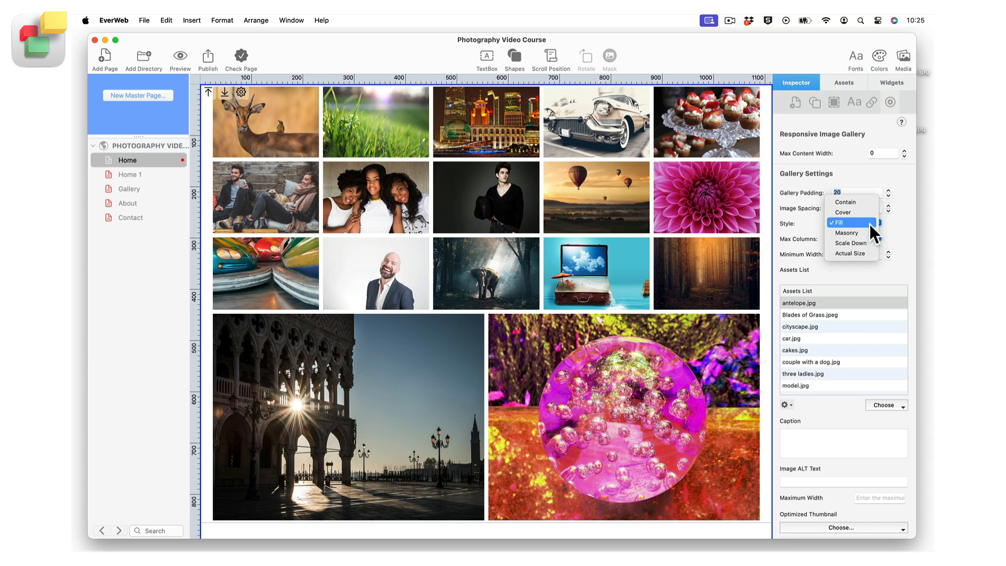
left_click(869, 224)
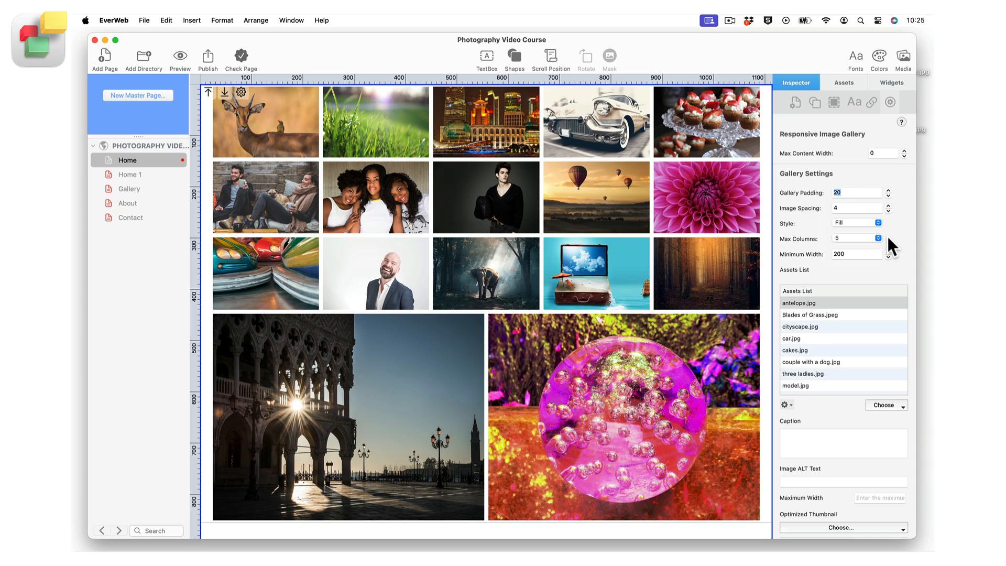
left_click(876, 237)
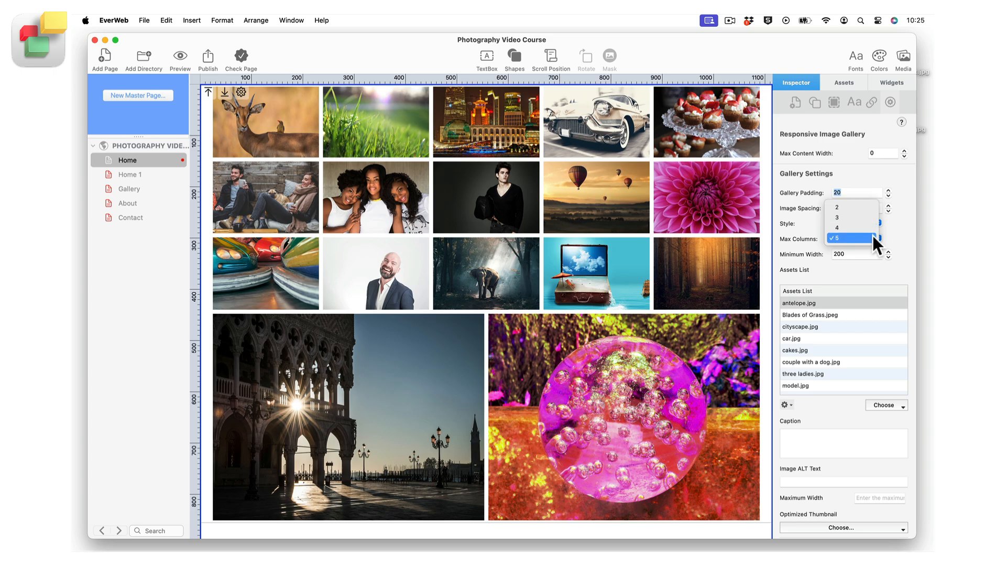
left_click(872, 230)
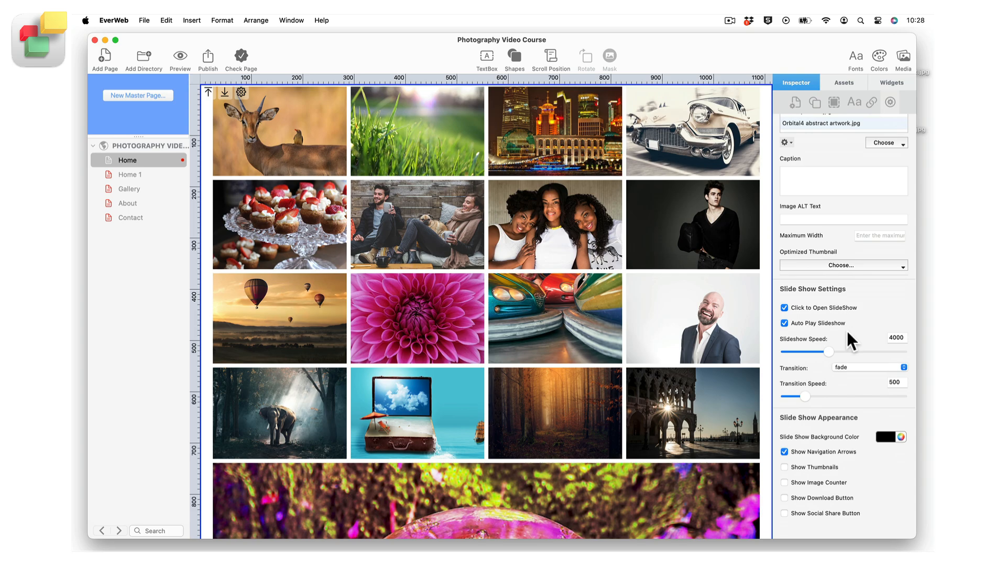
Set the slideshow speed to 4000 and keep fade as the slideshow transition
left_click_drag(826, 350, 827, 350)
type("4000")
key("Return")
left_click(900, 366)
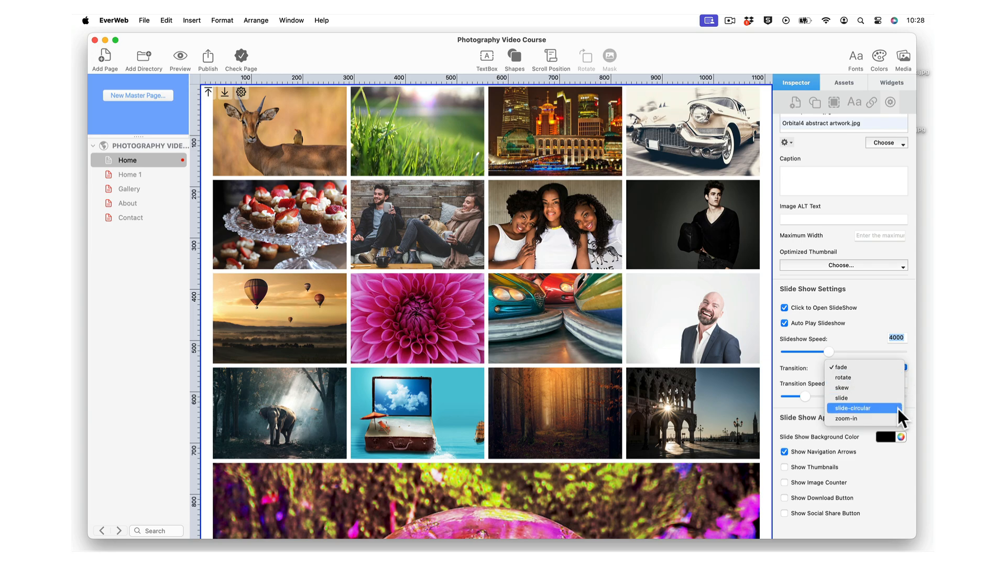
left_click(894, 369)
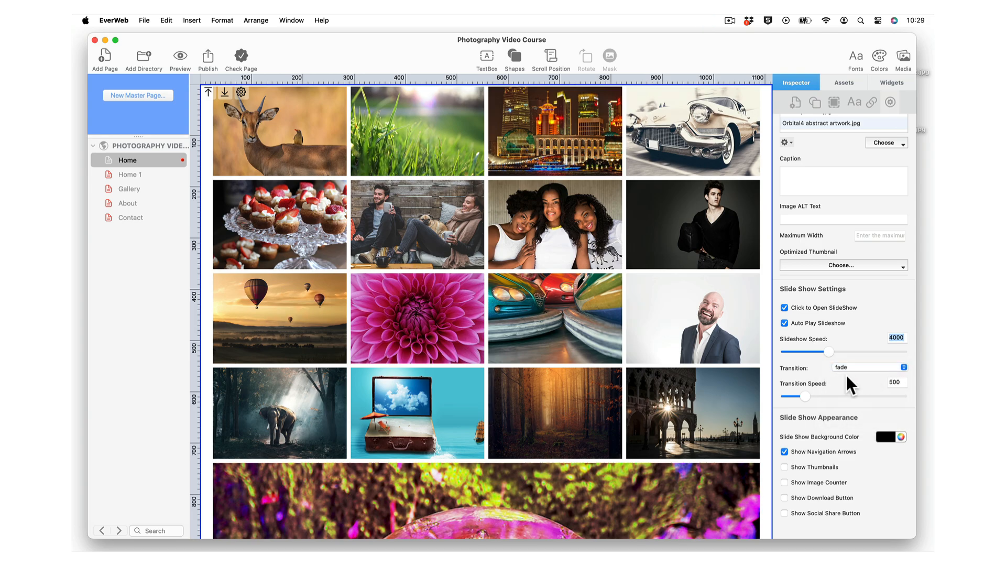
Set the slideshow's transition speed to 500
left_click_drag(802, 394, 805, 395)
left_click(896, 382)
type("500")
key("Return")
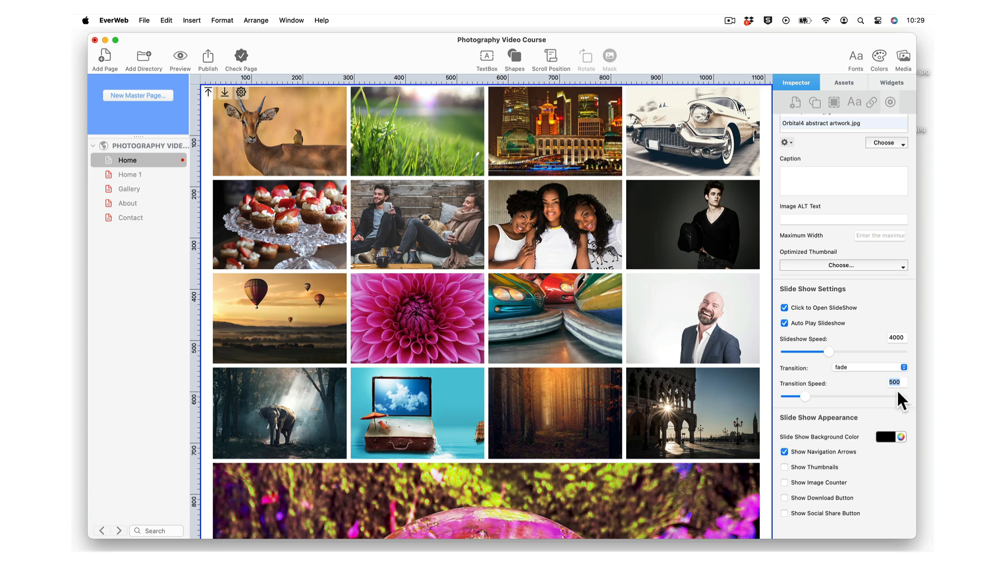